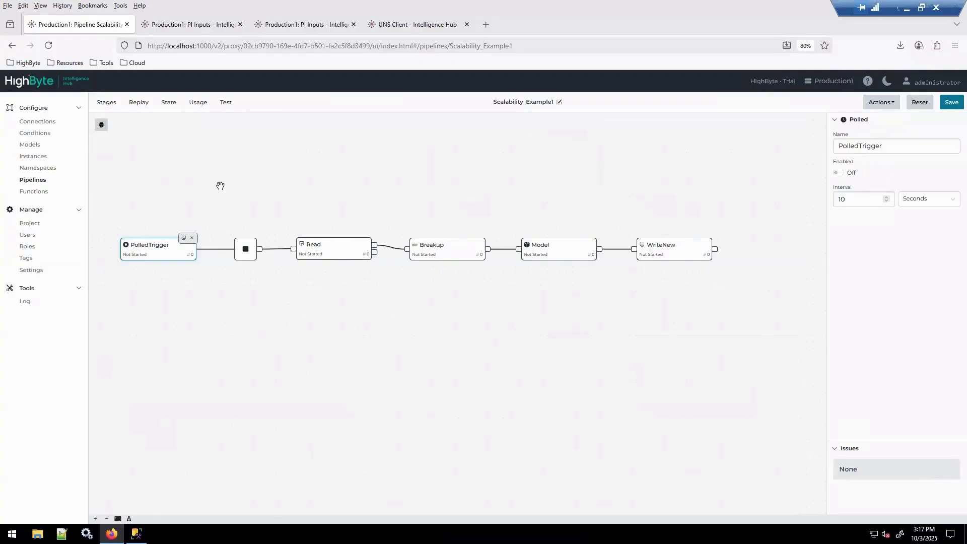
pyautogui.scroll(1, 297, 330)
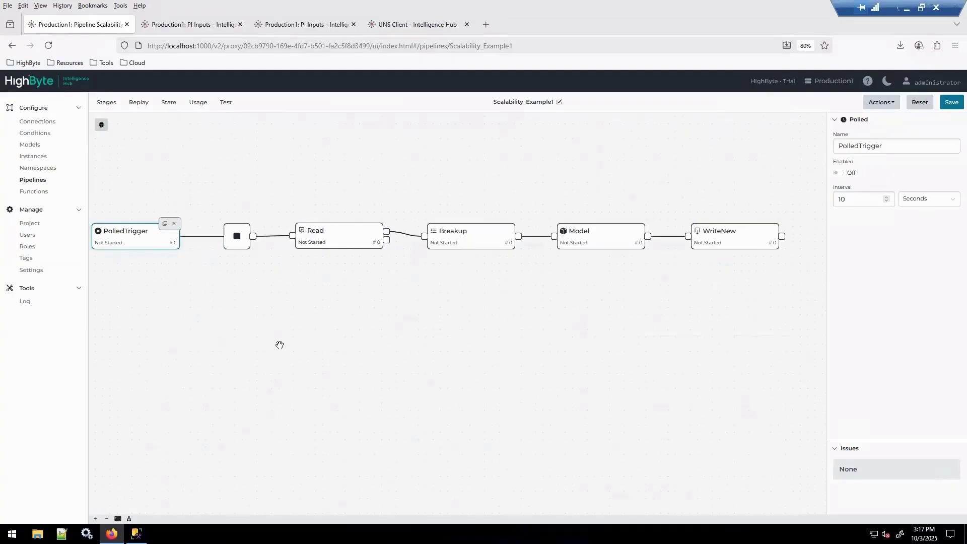
pyautogui.click(107, 103)
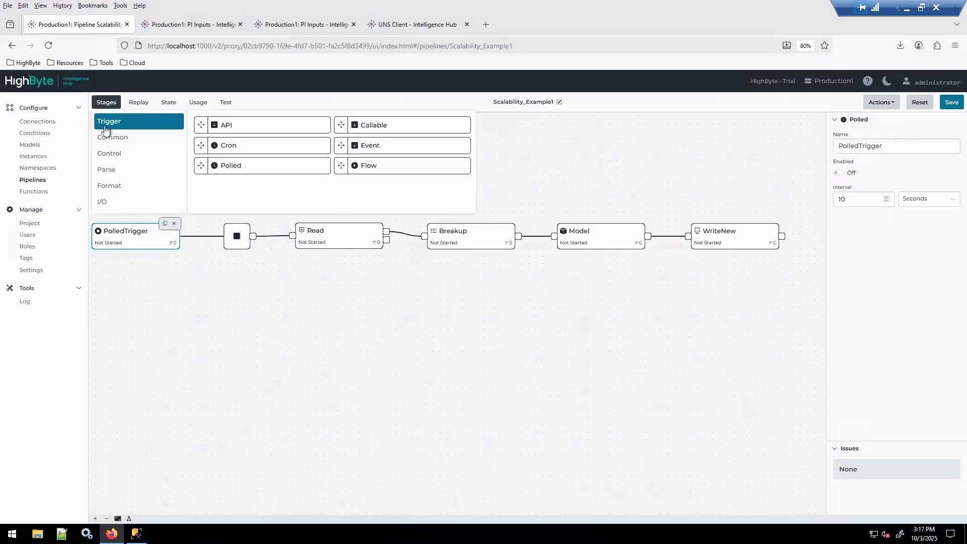
pyautogui.click(186, 331)
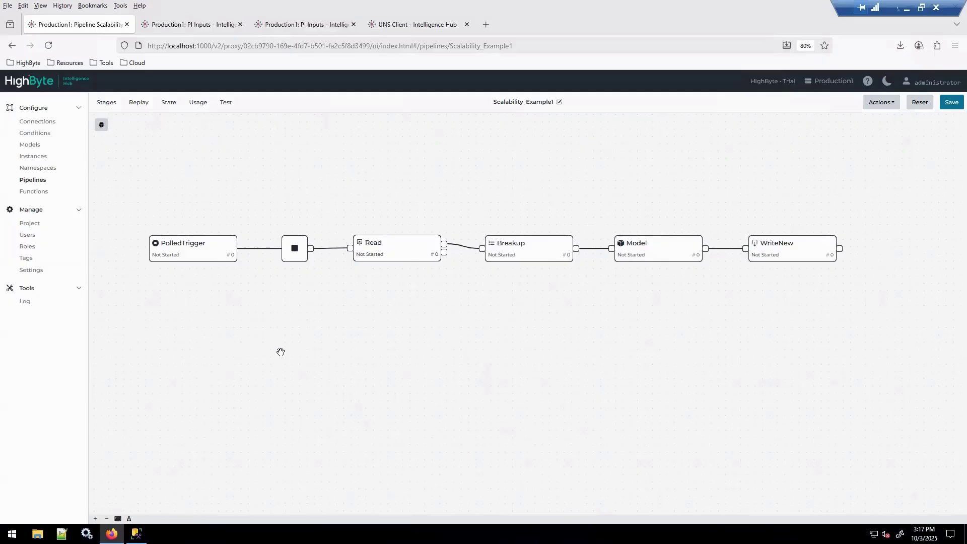
# Step: Run the Scalability_Example1 pipeline in debug mode and review the Read stage's output event in an enlarged results area
pyautogui.click(399, 256)
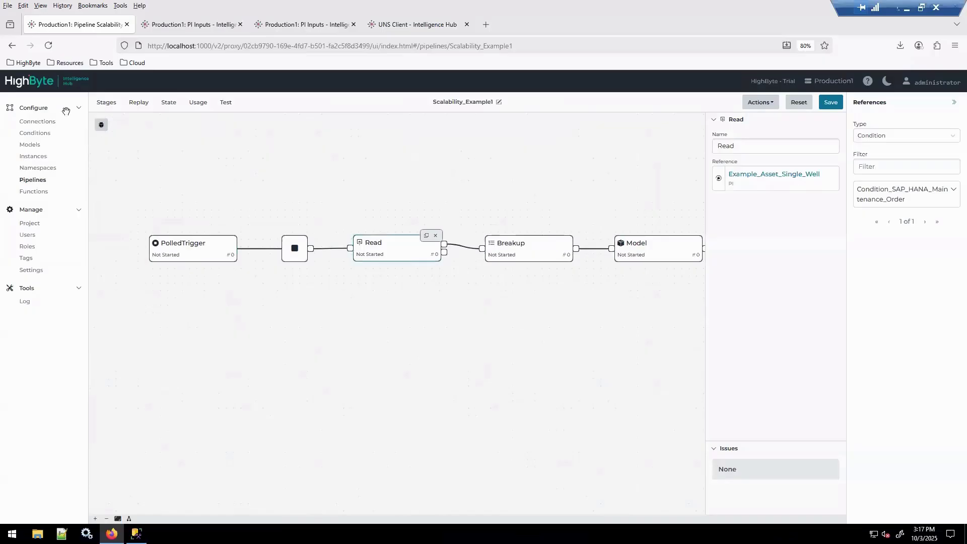
pyautogui.click(101, 125)
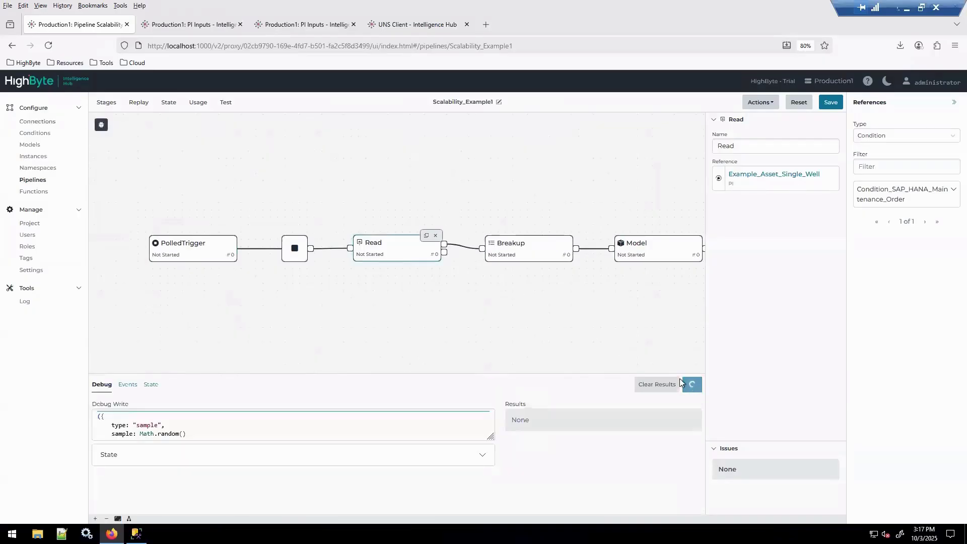
pyautogui.moveTo(513, 314); pyautogui.dragTo(453, 299)
pyautogui.moveTo(464, 373); pyautogui.dragTo(461, 272)
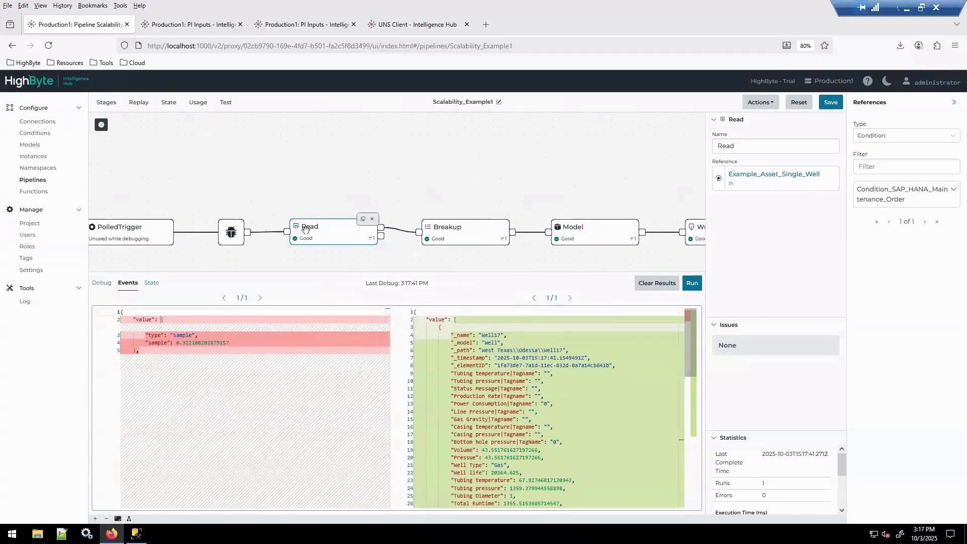
pyautogui.scroll(-10, 493, 393)
pyautogui.scroll(10, 493, 393)
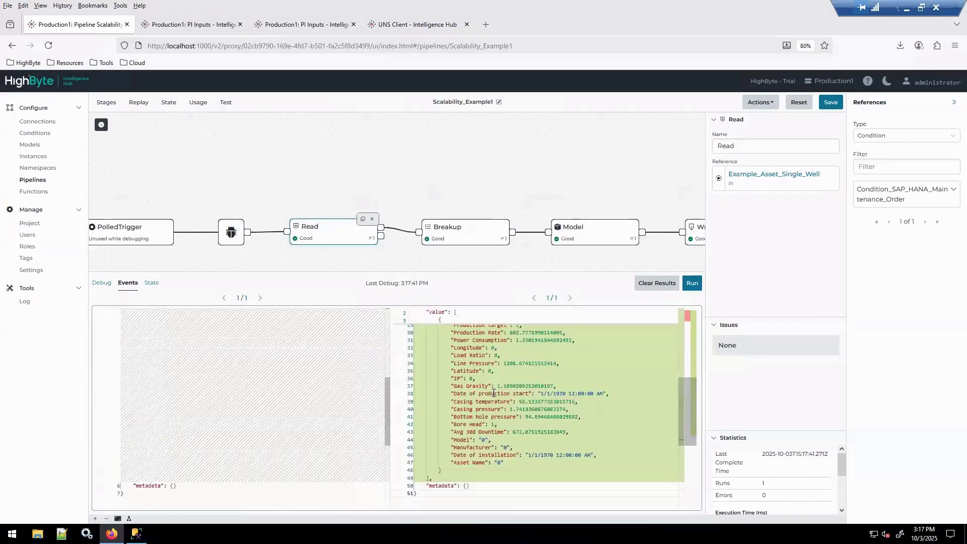
# Step: Review the Model stage's AssetName, PowerValue and PathMetadata attribute expressions without changing them
pyautogui.click(577, 237)
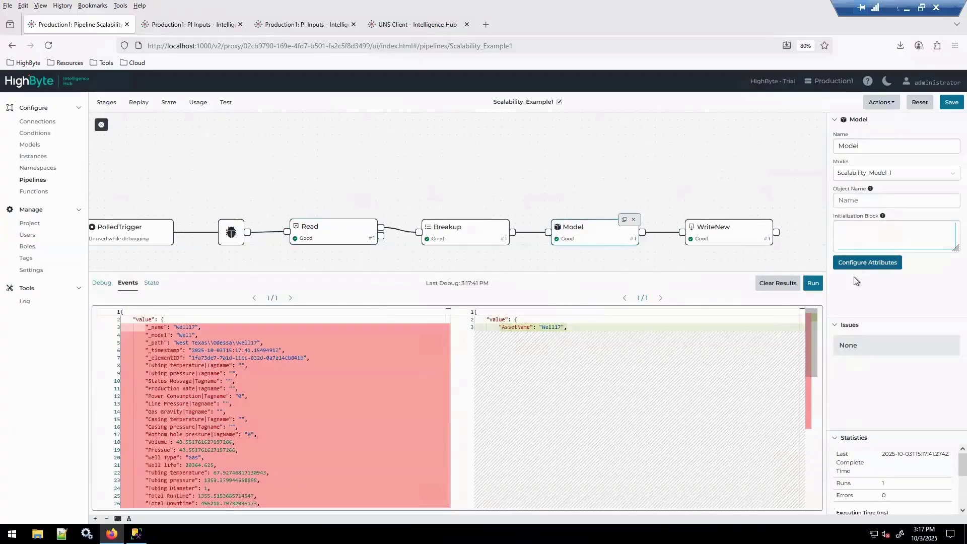
pyautogui.click(861, 263)
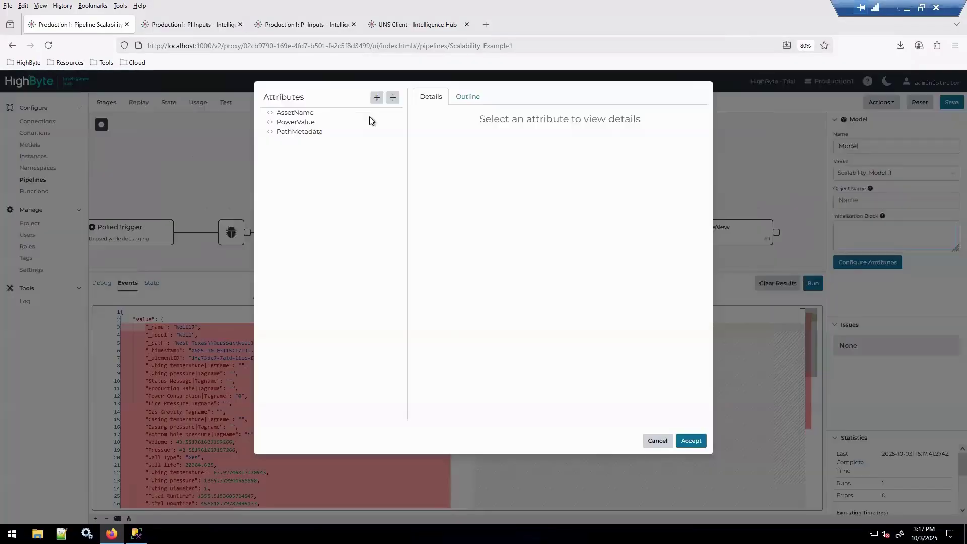
pyautogui.click(311, 116)
pyautogui.click(308, 131)
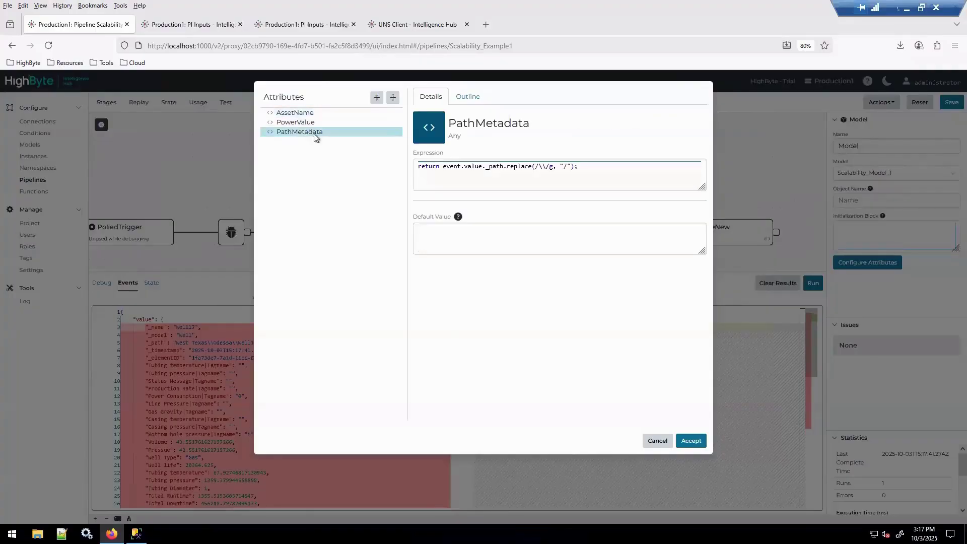
pyautogui.click(312, 123)
pyautogui.click(314, 133)
pyautogui.click(312, 123)
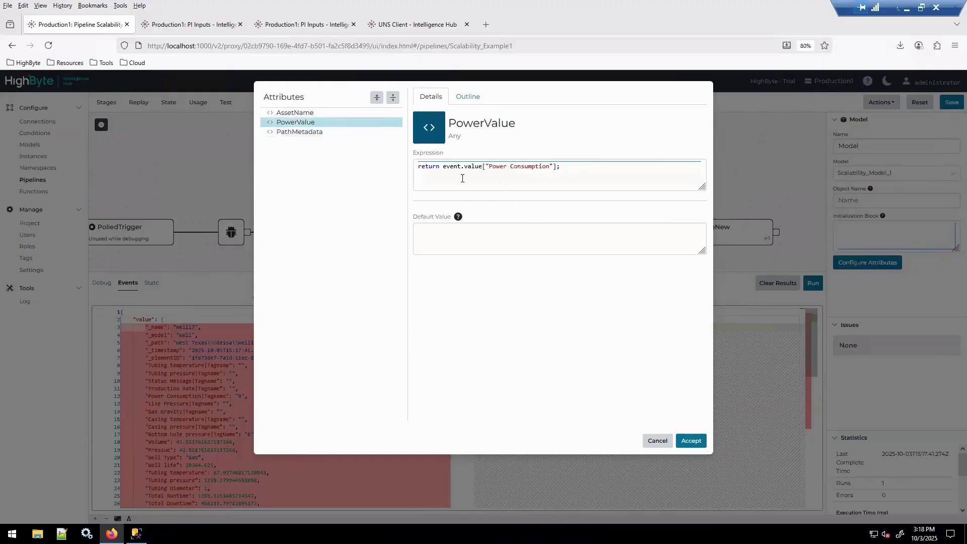
pyautogui.moveTo(596, 168); pyautogui.dragTo(365, 166)
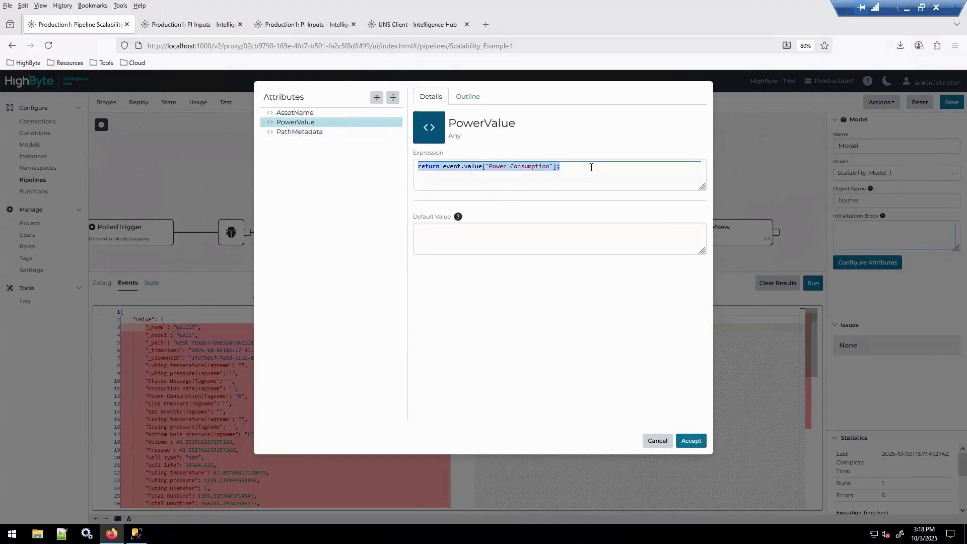
pyautogui.click(505, 166)
pyautogui.click(657, 440)
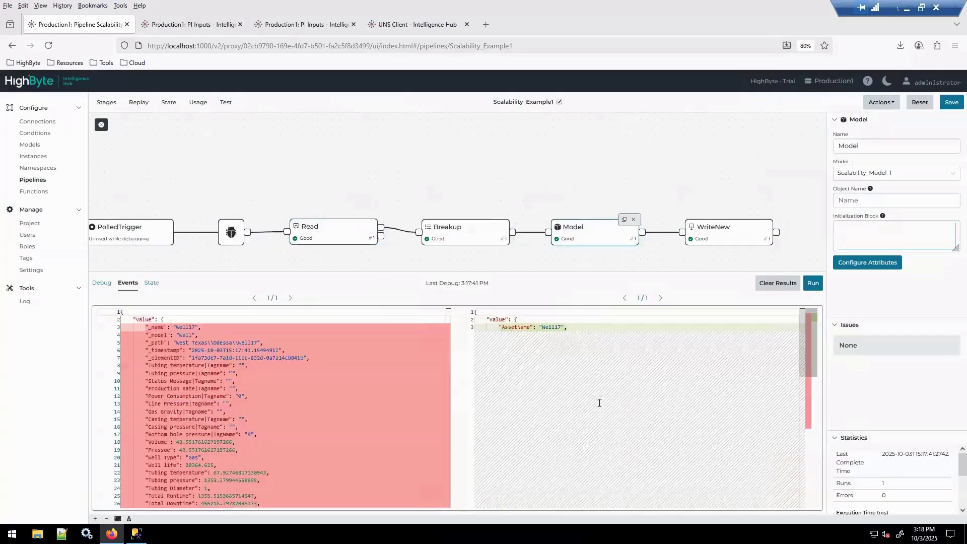
# Step: Check the WriteNew stage's debug event and inspect the published Well17 topic in the UNS Client
pyautogui.click(715, 236)
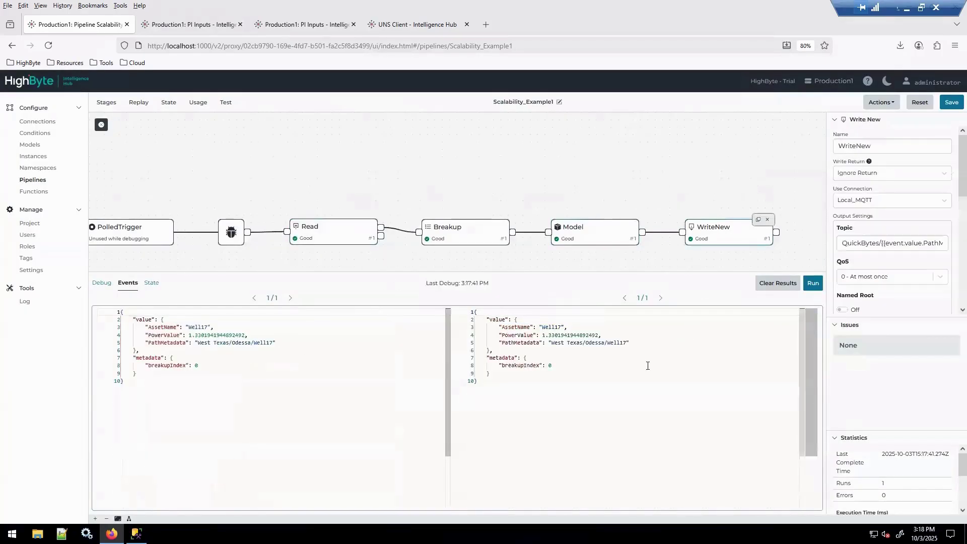
pyautogui.moveTo(493, 350); pyautogui.dragTo(480, 322)
pyautogui.click(417, 24)
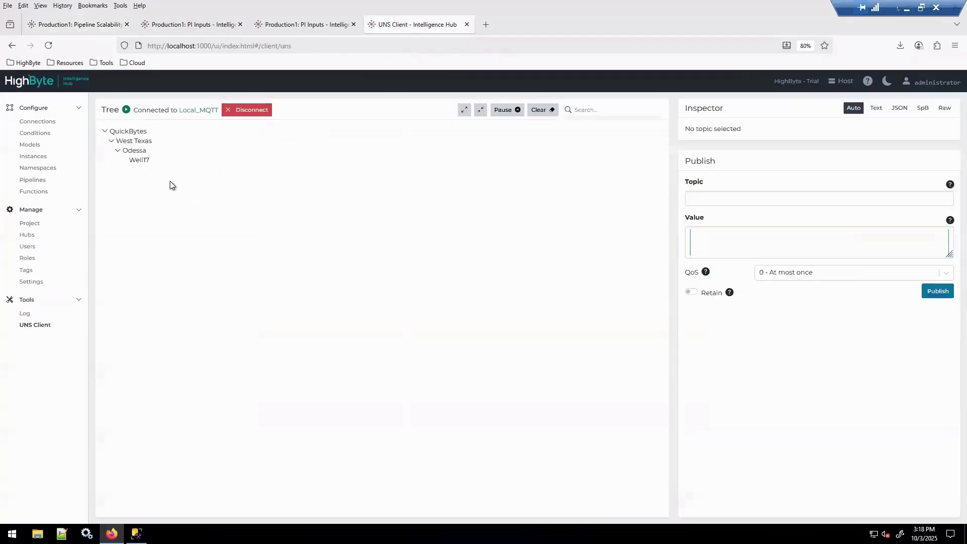
pyautogui.click(144, 165)
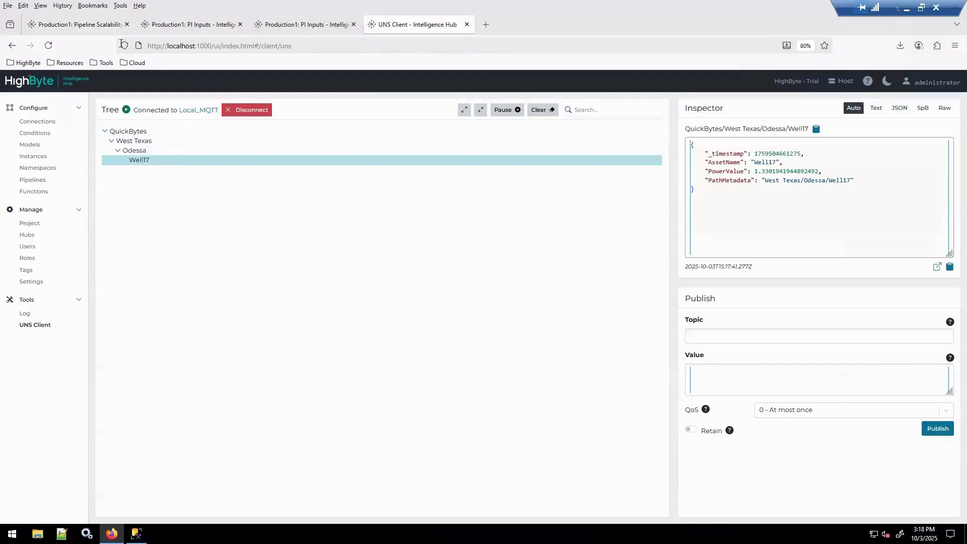
# Step: Examine the WriteNew stage's dynamic topic QuickBytes/{{event.value.PathMetadata}} and compare it with the topic tree in the UNS Client
pyautogui.click(52, 28)
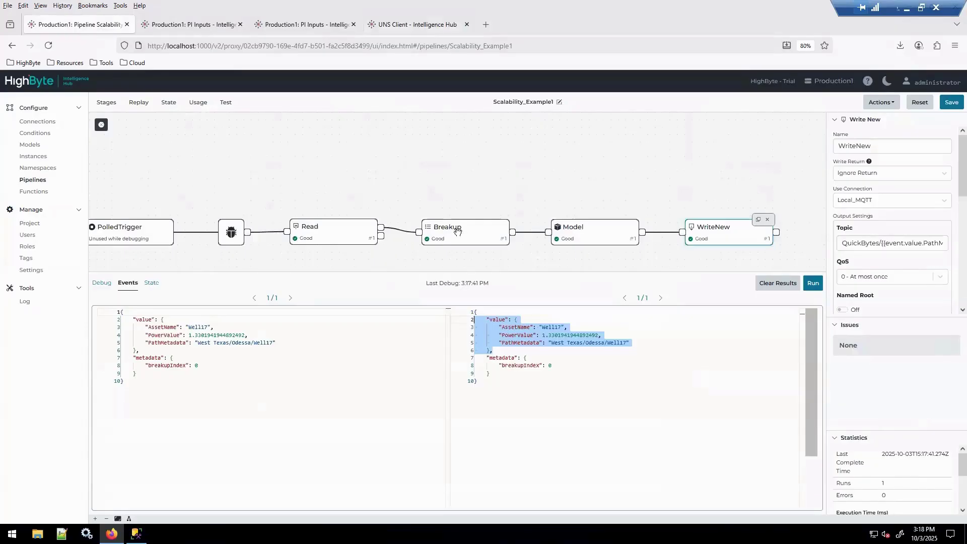
pyautogui.moveTo(827, 251); pyautogui.dragTo(698, 249)
pyautogui.moveTo(514, 190); pyautogui.dragTo(322, 233)
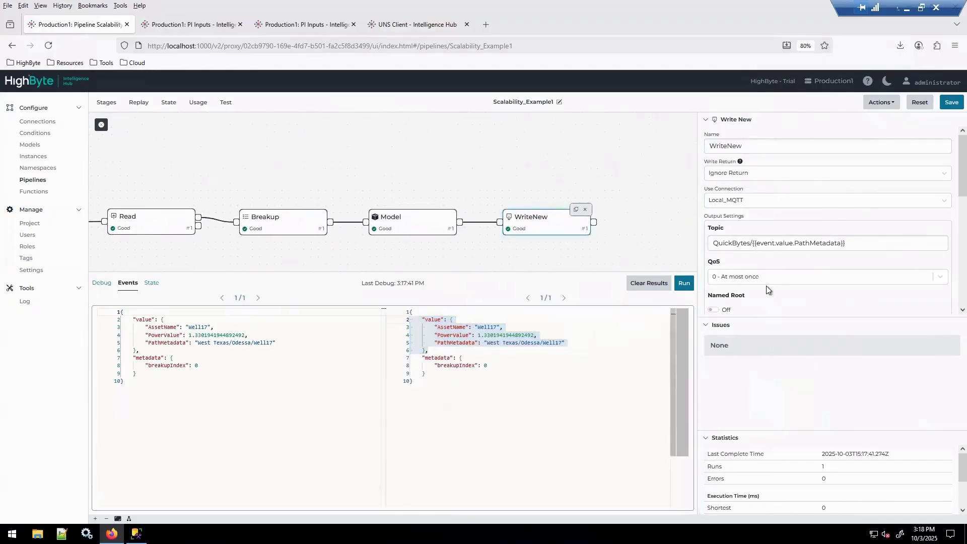
pyautogui.moveTo(878, 247); pyautogui.dragTo(751, 242)
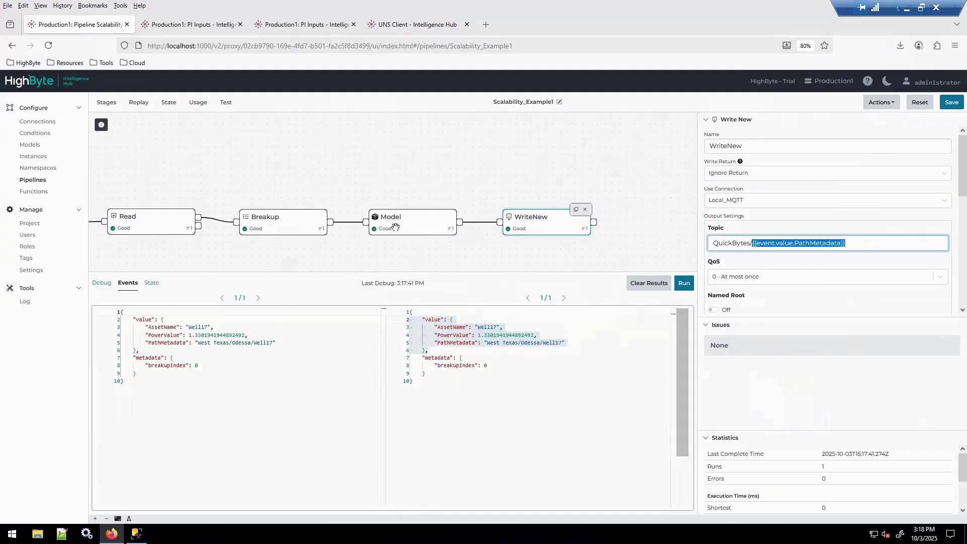
pyautogui.click(861, 241)
pyautogui.moveTo(850, 243); pyautogui.dragTo(750, 243)
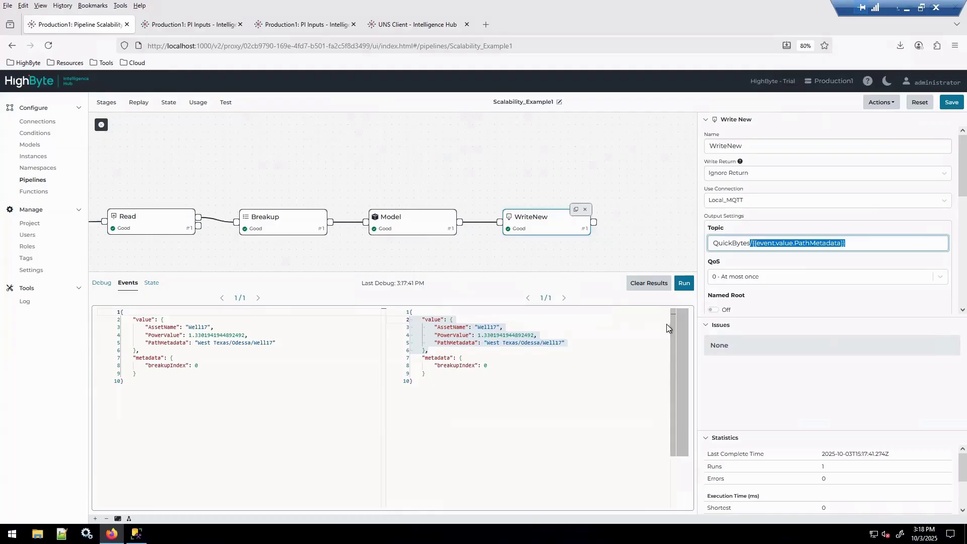
pyautogui.click(437, 32)
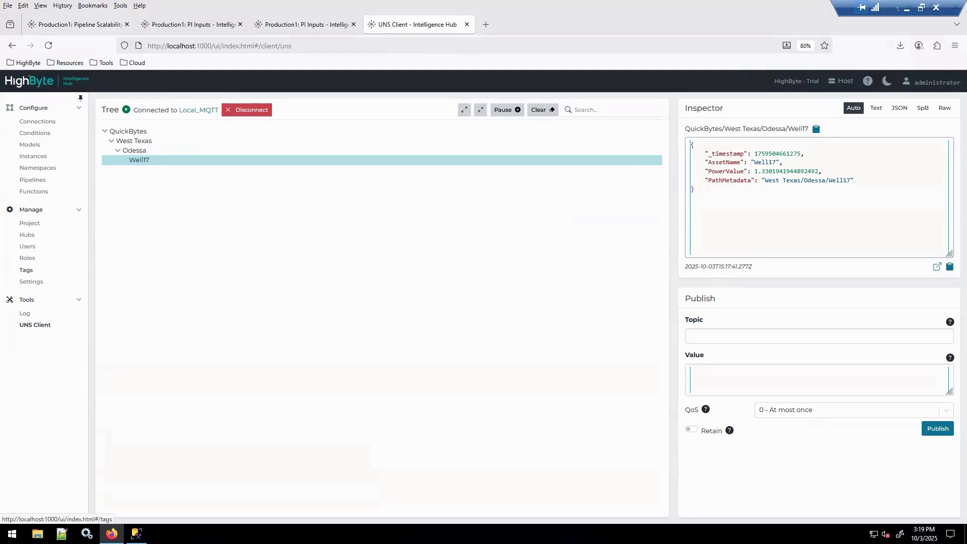
# Step: Test the PI input Example_Asset_All_Wells with its Template:Well query and view the full read results
pyautogui.click(306, 24)
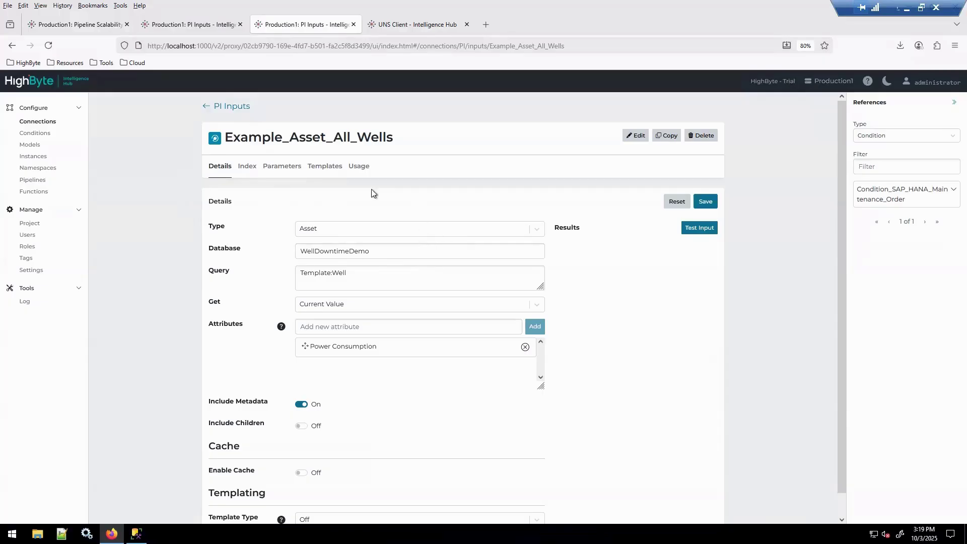
pyautogui.moveTo(353, 276); pyautogui.dragTo(269, 275)
pyautogui.click(331, 273)
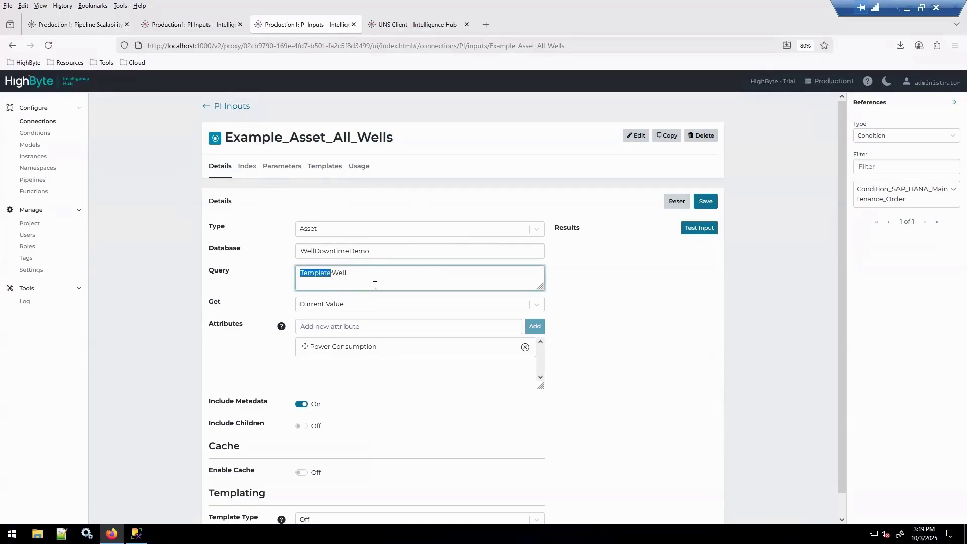
pyautogui.click(692, 229)
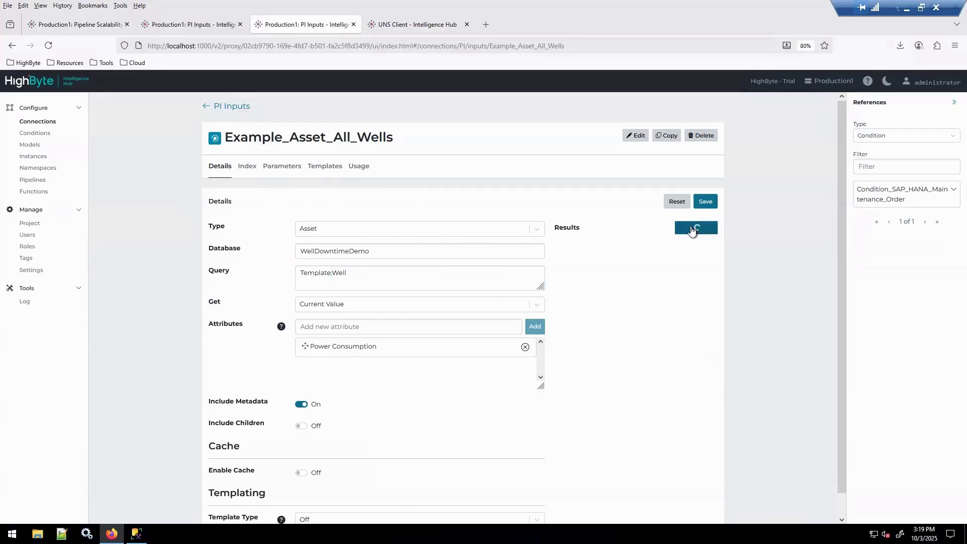
pyautogui.moveTo(361, 274); pyautogui.dragTo(214, 276)
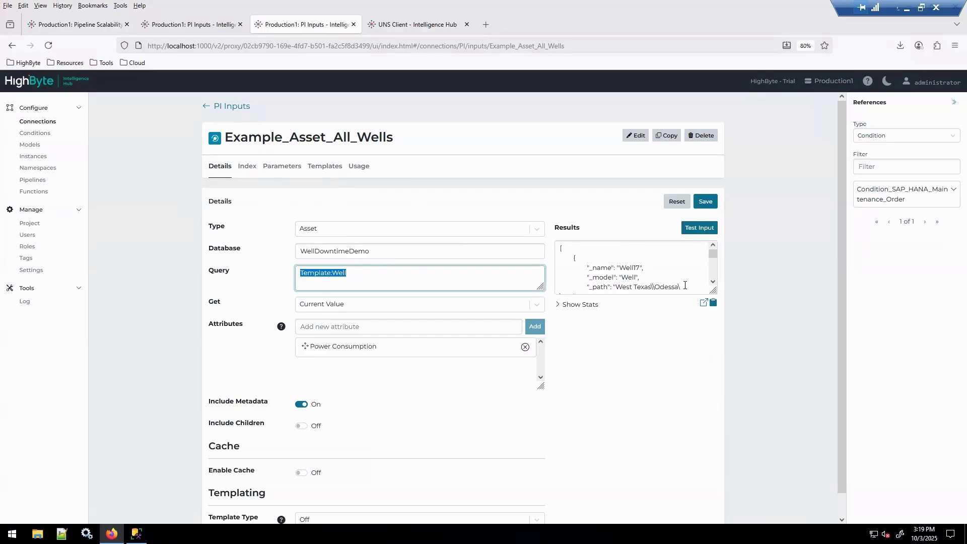
pyautogui.click(704, 303)
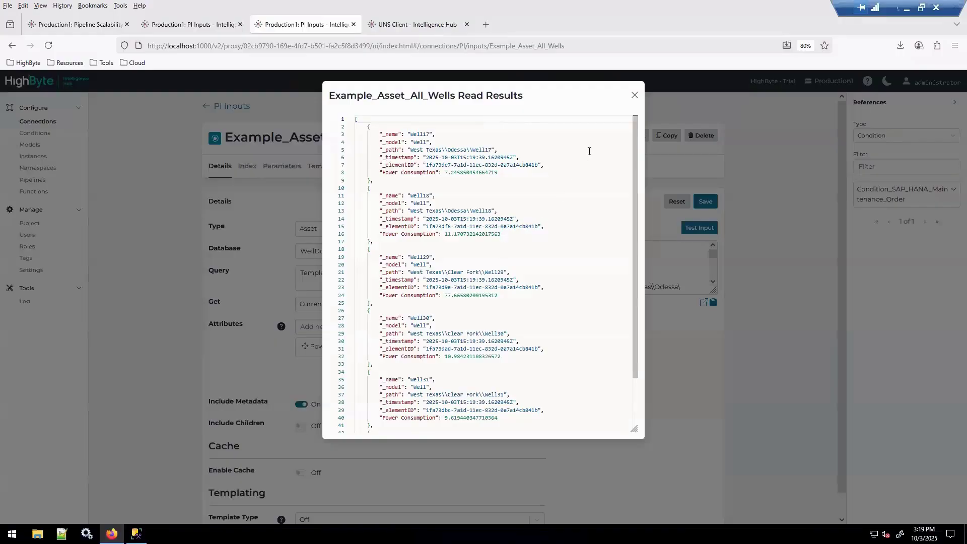
pyautogui.click(633, 97)
# Step: Enlarge the input's test results and review its remaining settings, including the available Template Type options
pyautogui.moveTo(712, 285); pyautogui.dragTo(713, 434)
pyautogui.scroll(-3, 664, 362)
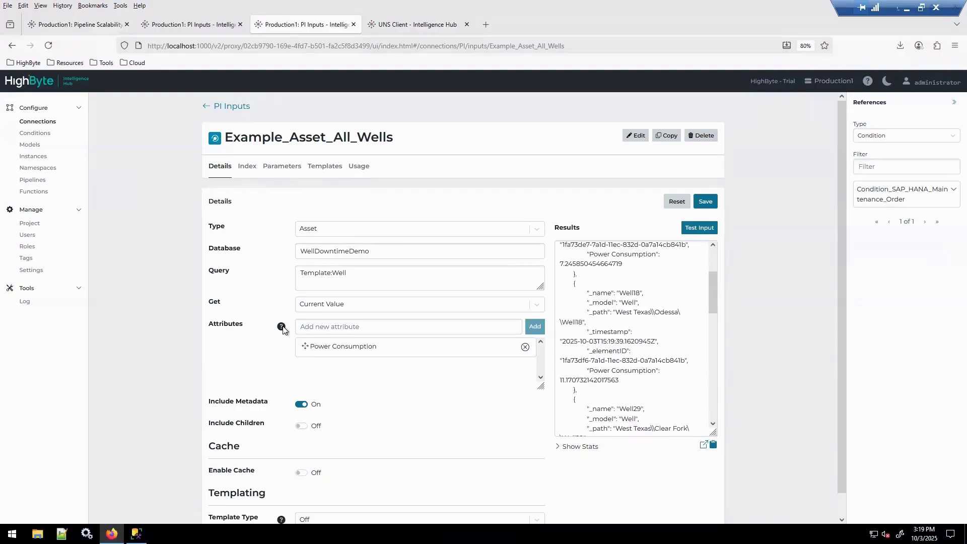
pyautogui.scroll(-1, 174, 359)
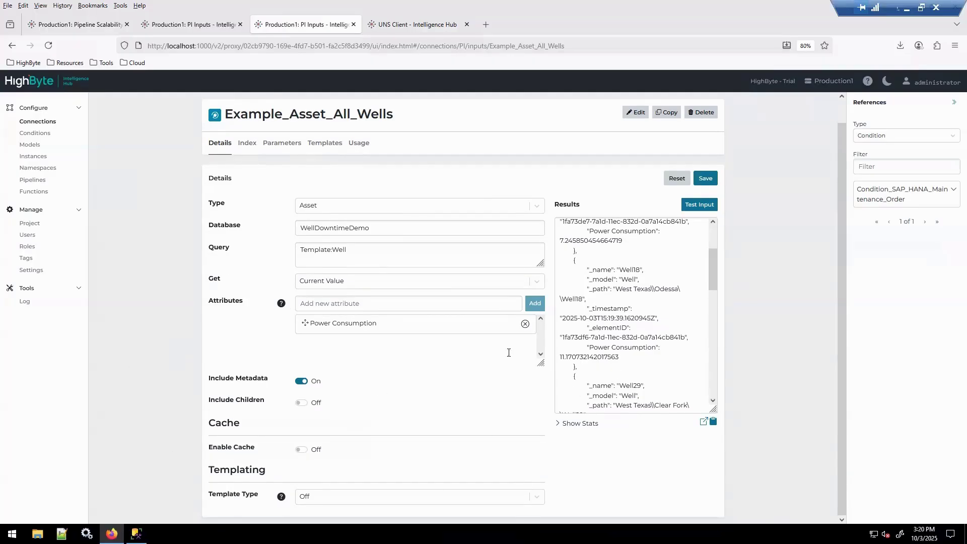
pyautogui.click(360, 500)
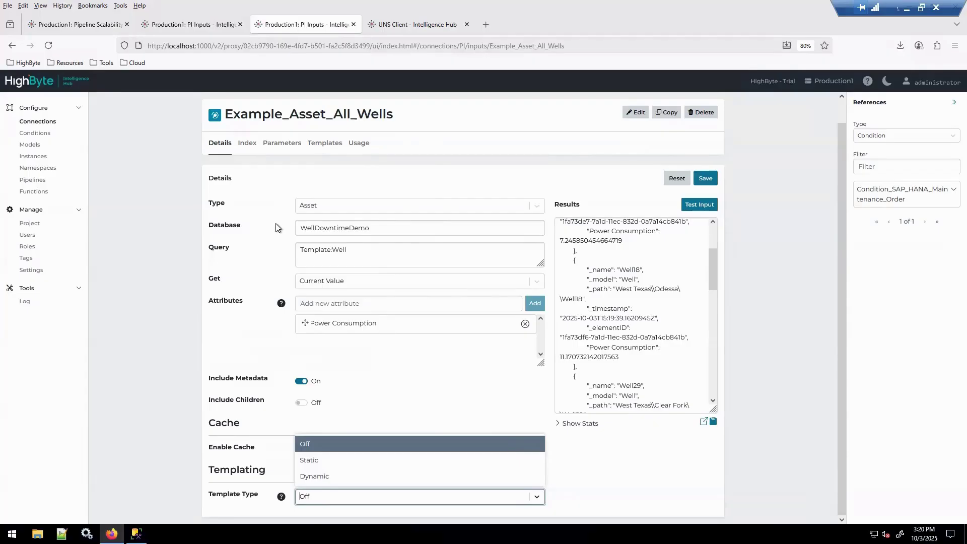
# Step: In the Scalability_Example1 pipeline, filter the PI inputs by "well" and replace the Read stage's reference with Example_Asset_All_Wells
pyautogui.click(73, 24)
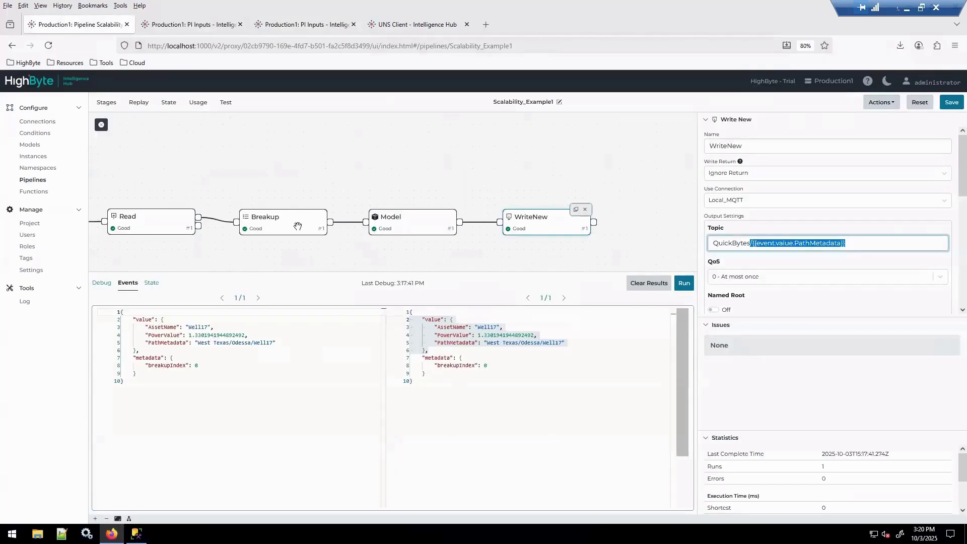
pyautogui.moveTo(295, 171); pyautogui.dragTo(324, 170)
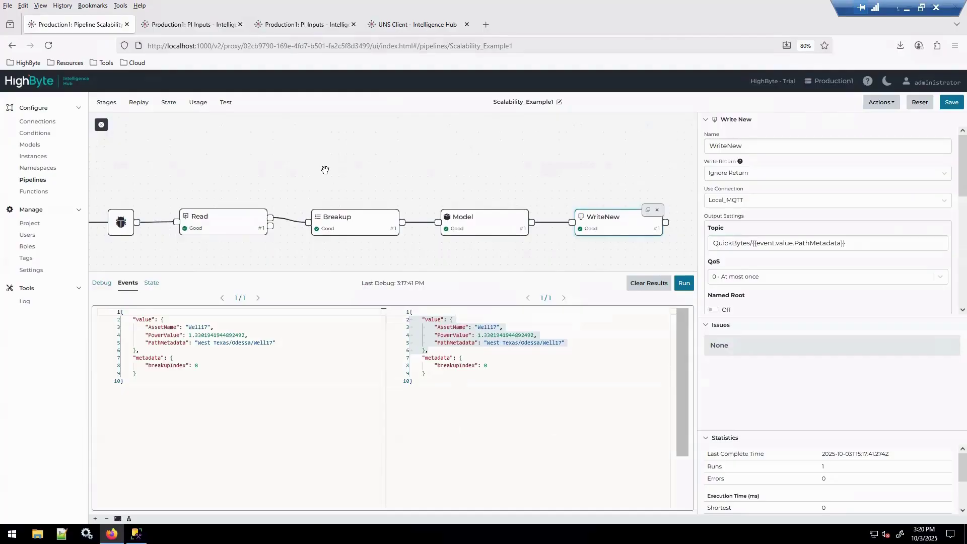
pyautogui.scroll(-1, 325, 170)
pyautogui.click(240, 220)
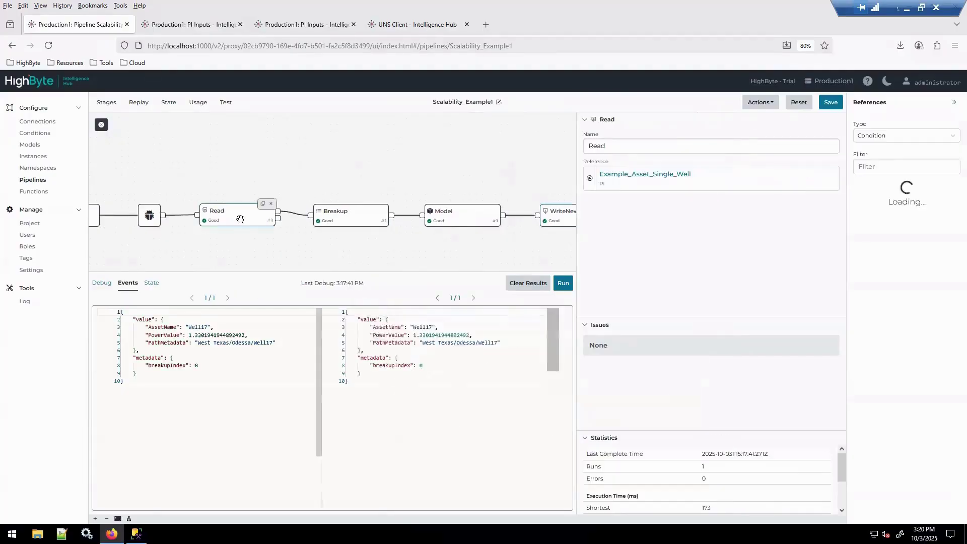
pyautogui.click(887, 135)
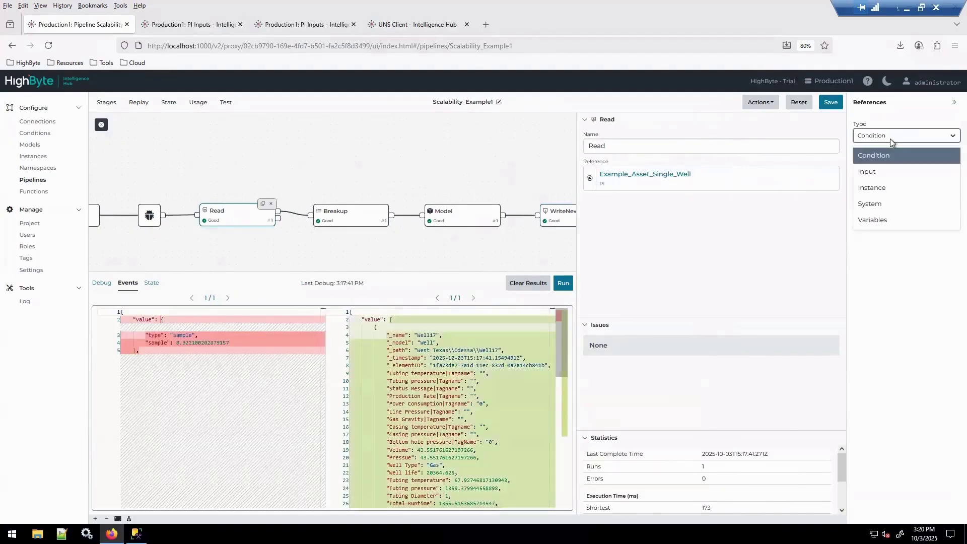
pyautogui.click(868, 171)
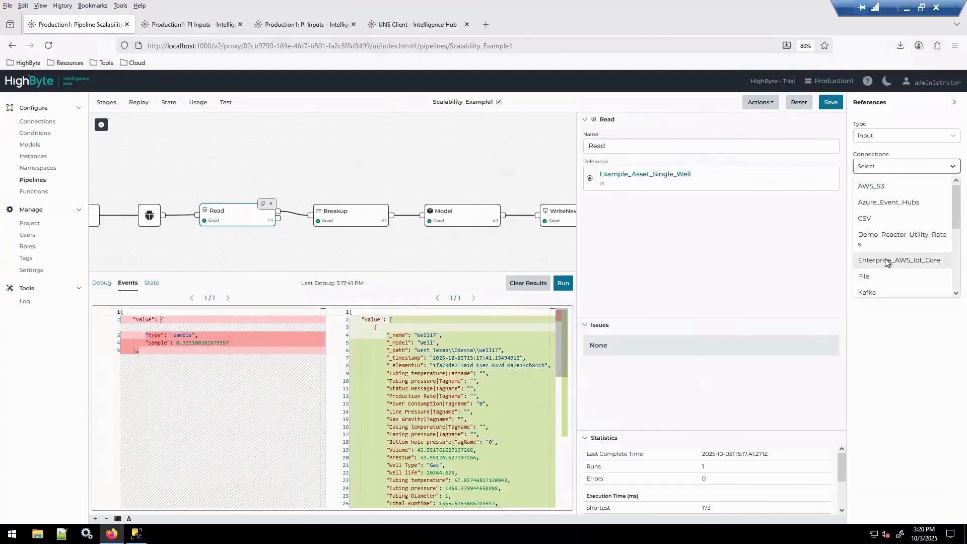
pyautogui.scroll(-2, 886, 251)
pyautogui.click(871, 291)
pyautogui.click(906, 197)
pyautogui.write('well')
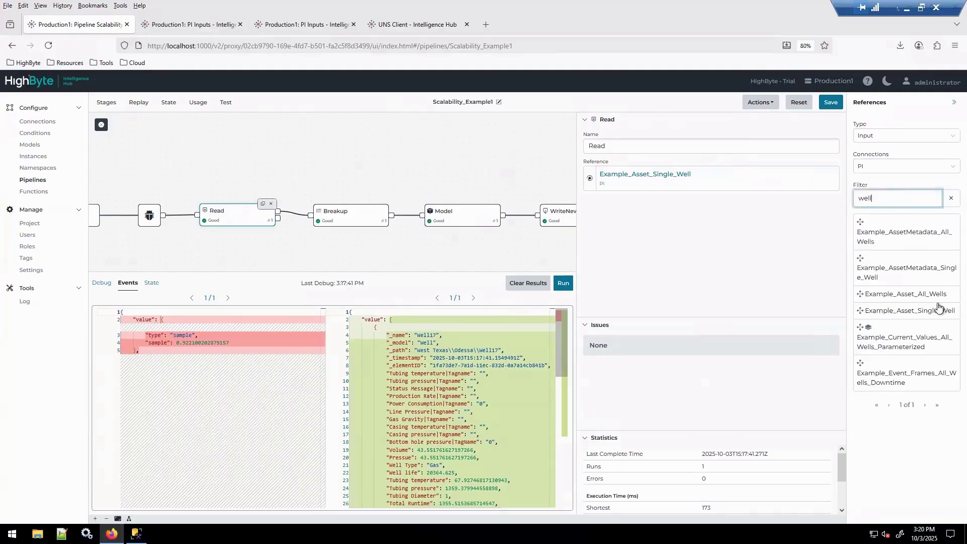
pyautogui.moveTo(926, 294); pyautogui.dragTo(631, 181)
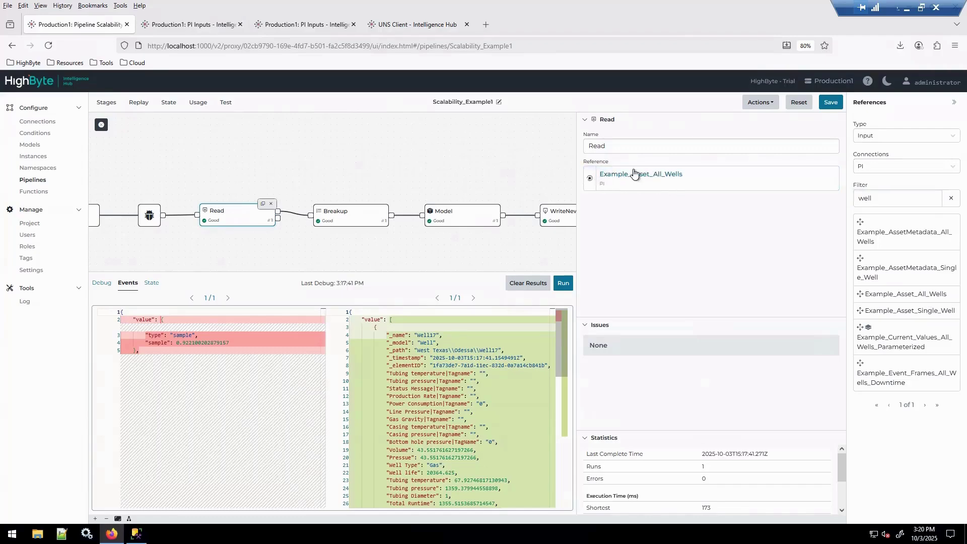
# Step: Save the pipeline, run it in debug, and inspect the Model stage's input and output events
pyautogui.click(830, 102)
pyautogui.click(556, 286)
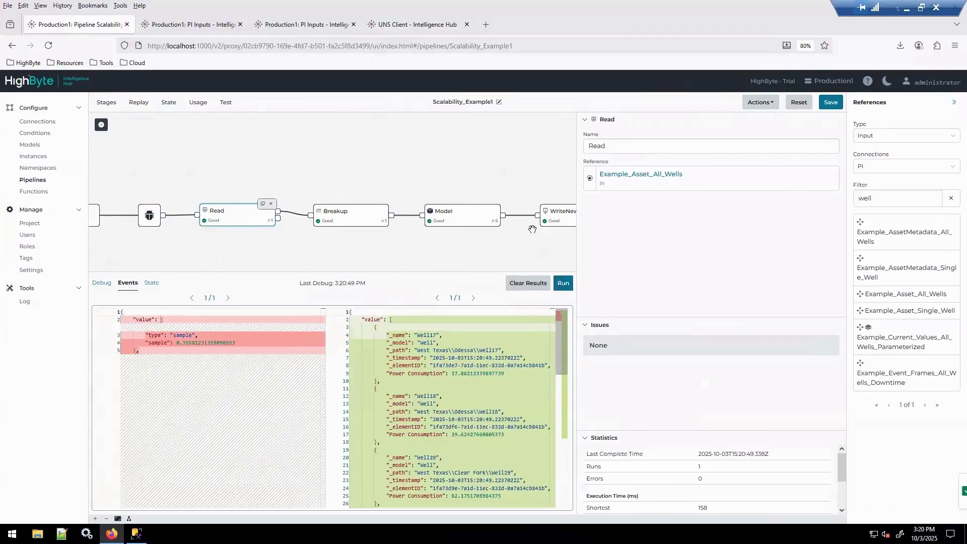
pyautogui.click(463, 216)
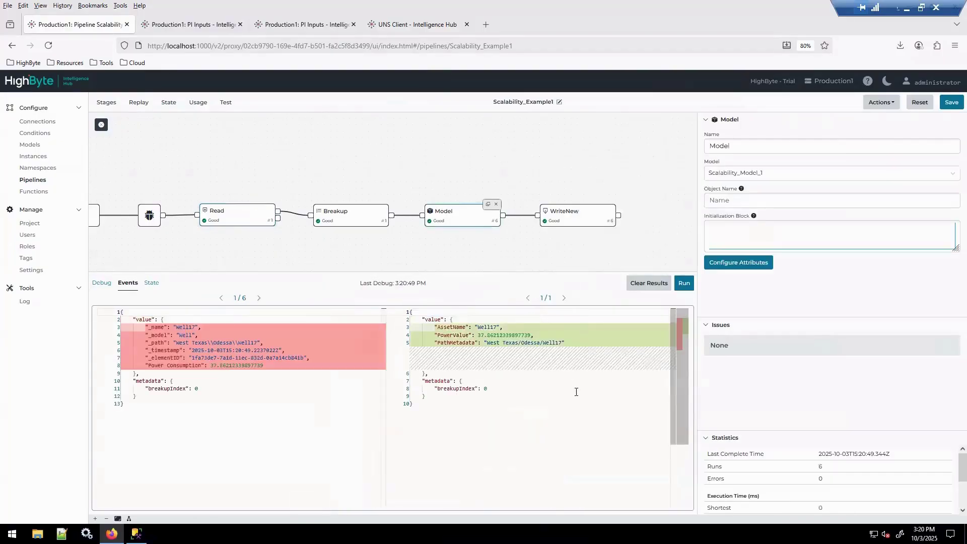
# Step: Inspect the PathMetadata of the published Well17 and Well30 topics in the UNS Client and compare it with the WriteNew stage's topic setting
pyautogui.click(412, 28)
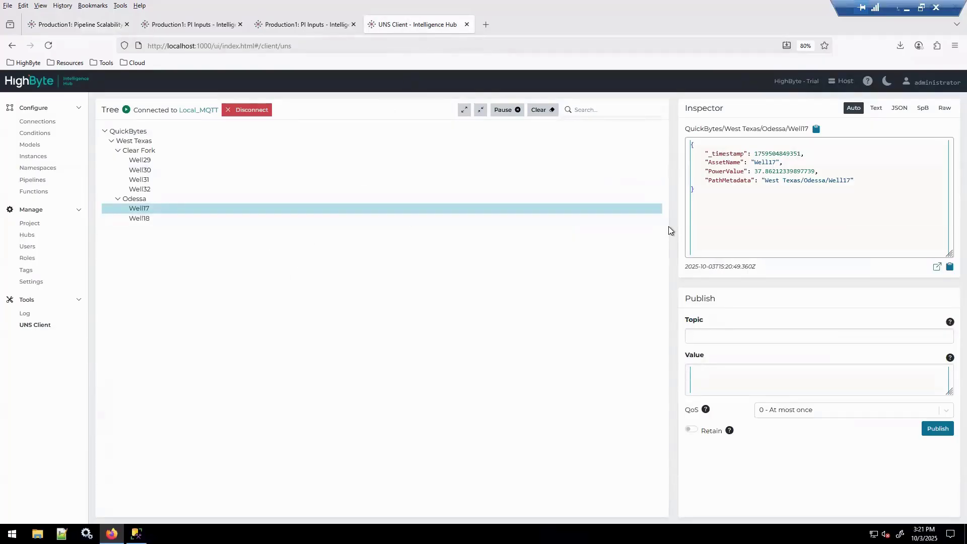
pyautogui.moveTo(851, 180); pyautogui.dragTo(765, 181)
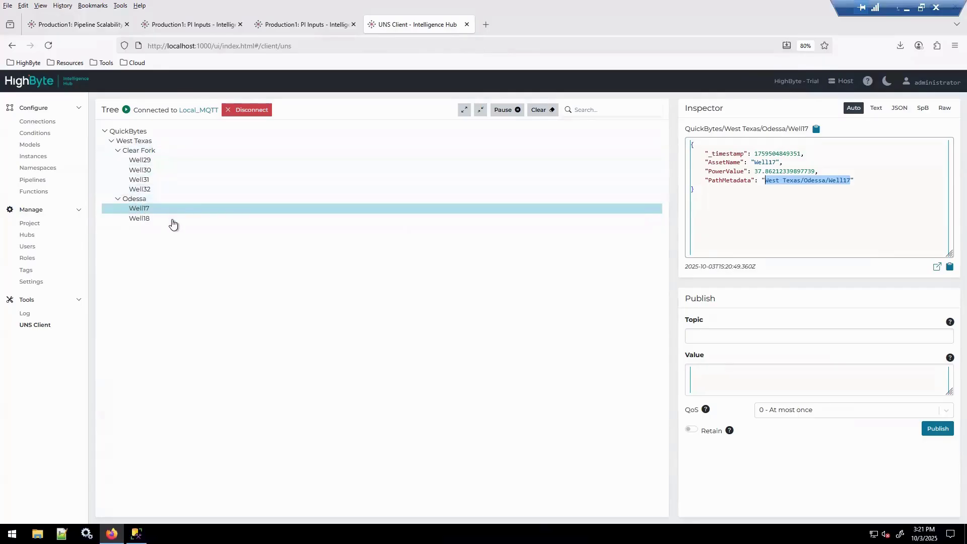
pyautogui.click(137, 171)
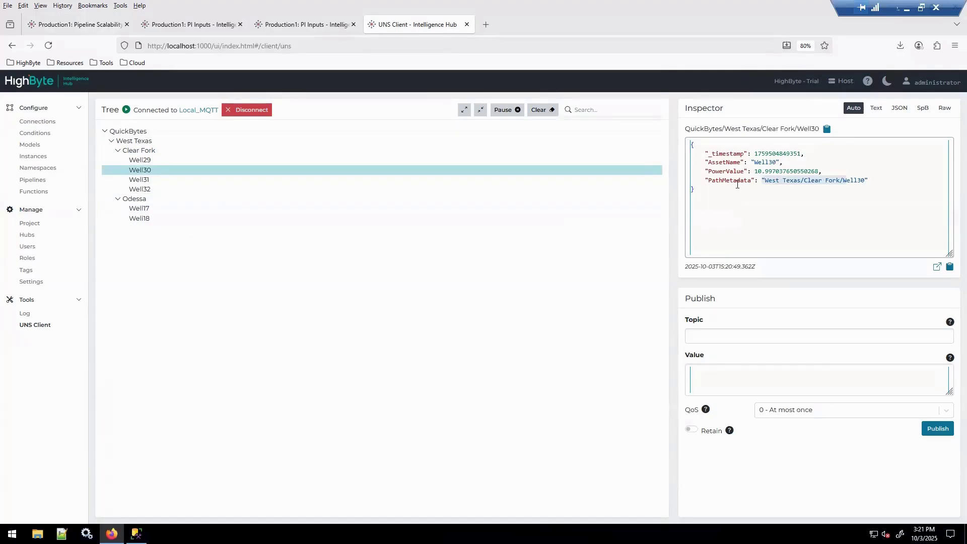
pyautogui.click(78, 24)
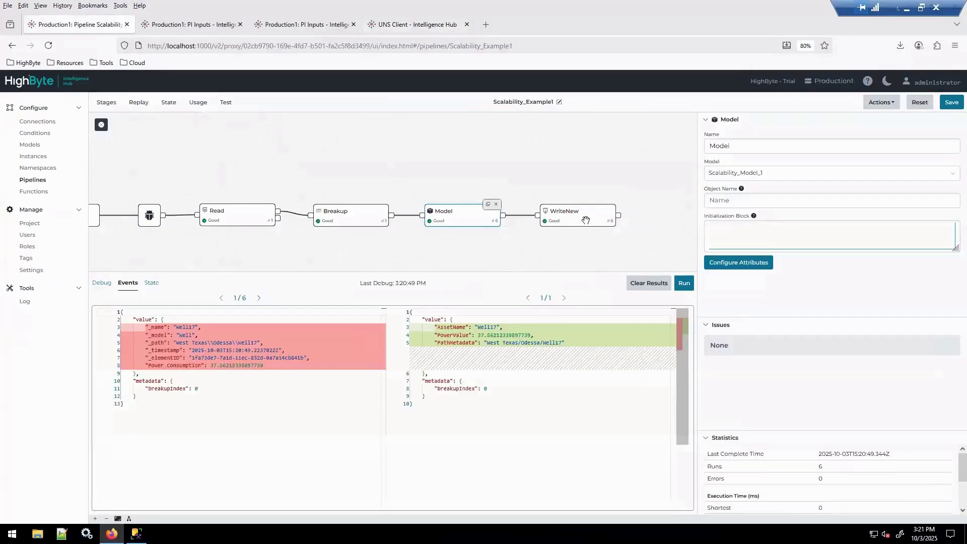
pyautogui.click(586, 220)
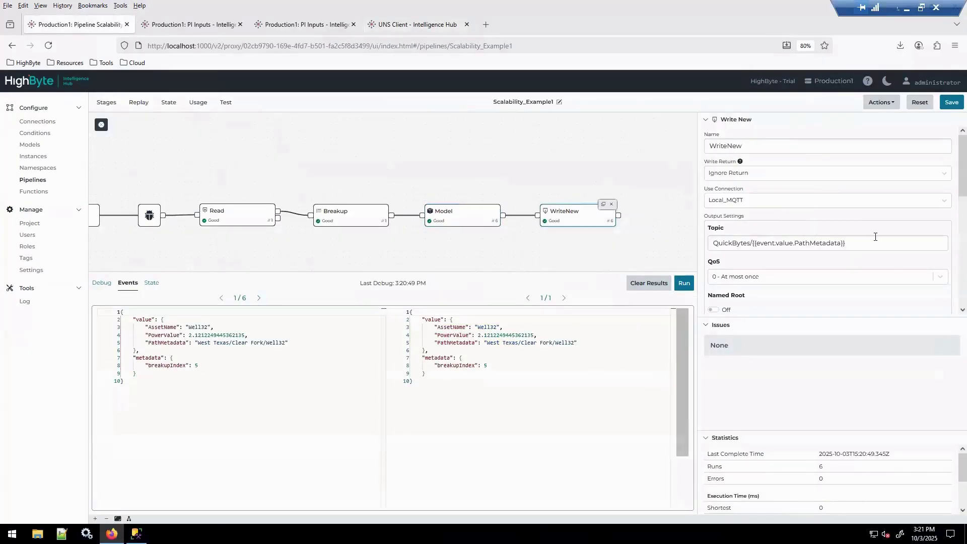